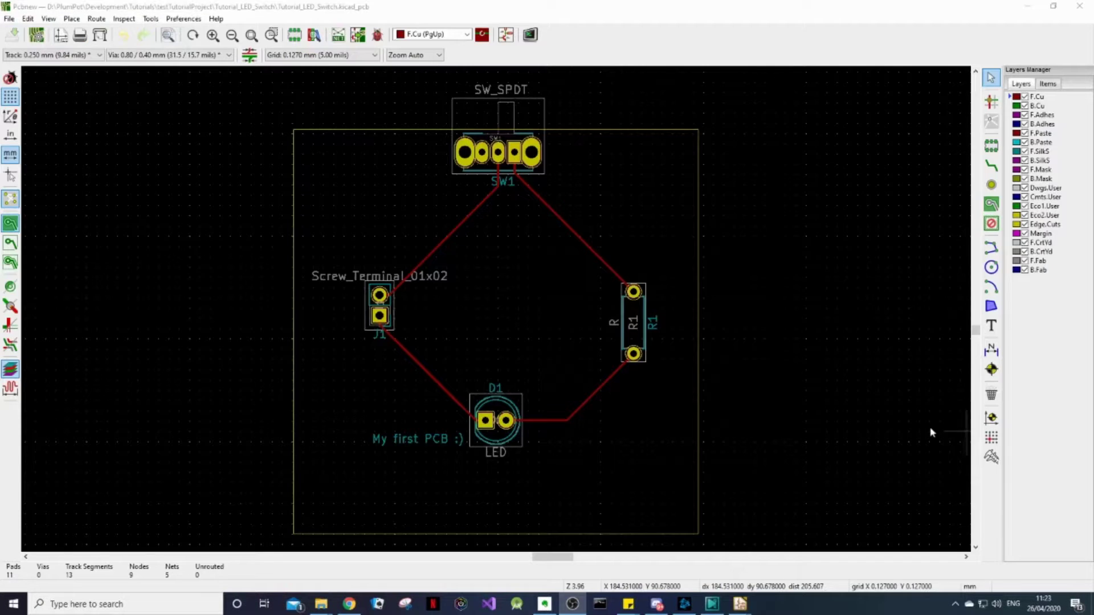
# - Open the Plot dialog and compare its included layers with the parts, tracks and outline on the board
pyautogui.click(100, 36)
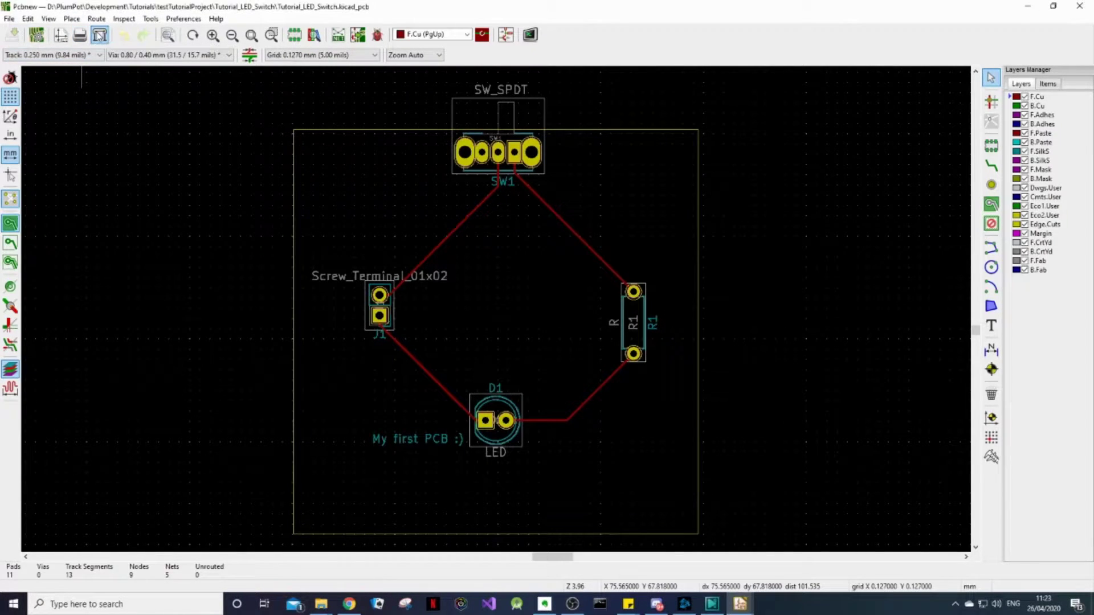
pyautogui.moveTo(545, 51); pyautogui.dragTo(494, 103)
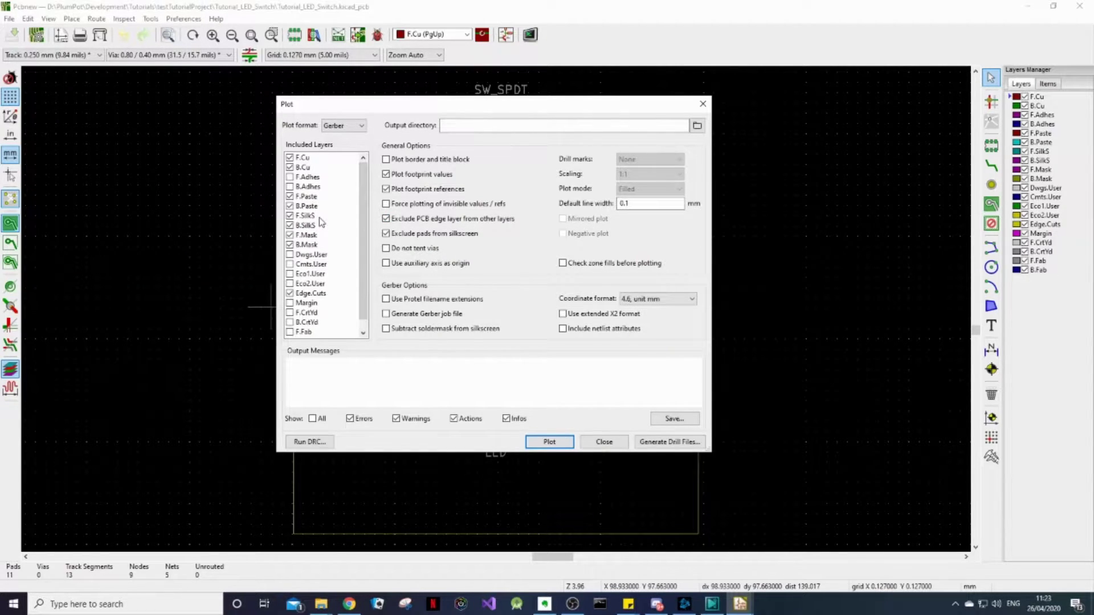
pyautogui.moveTo(436, 108); pyautogui.dragTo(821, 118)
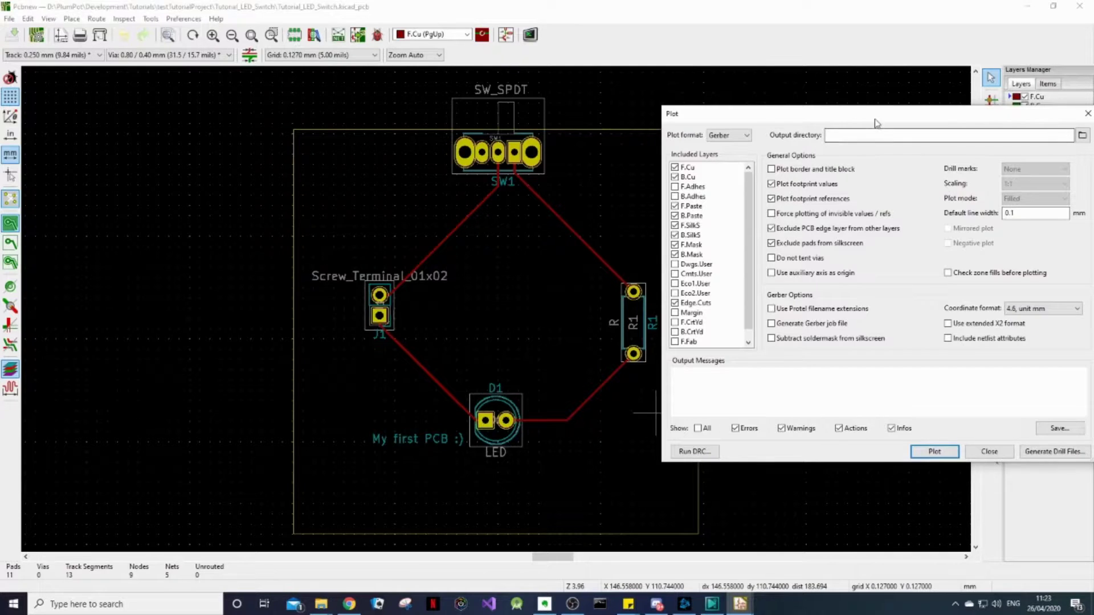
pyautogui.moveTo(876, 123); pyautogui.dragTo(678, 101)
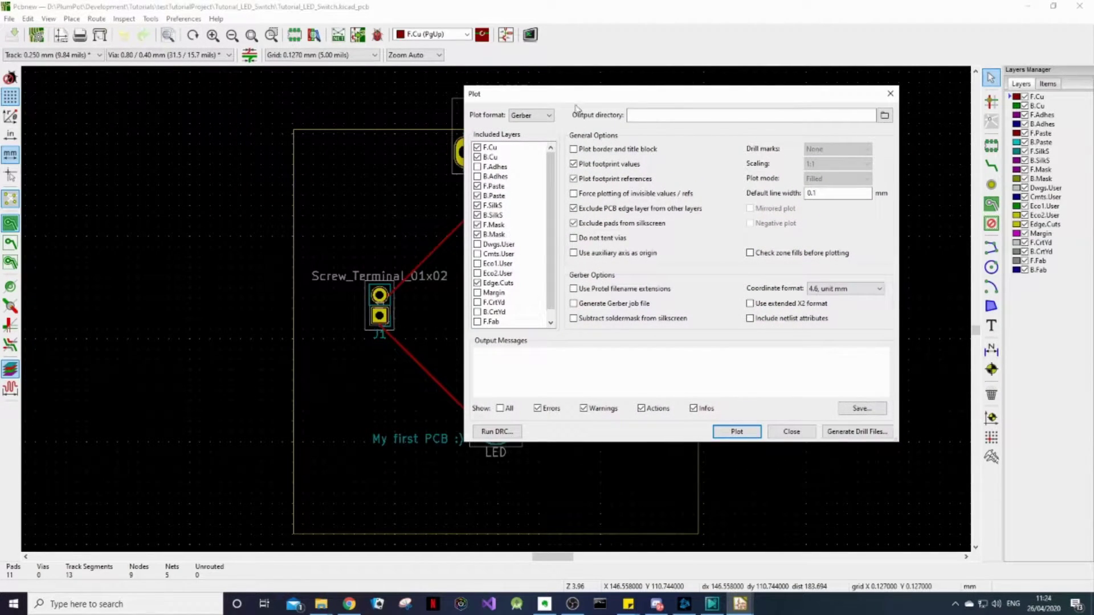
pyautogui.moveTo(581, 100); pyautogui.dragTo(734, 70)
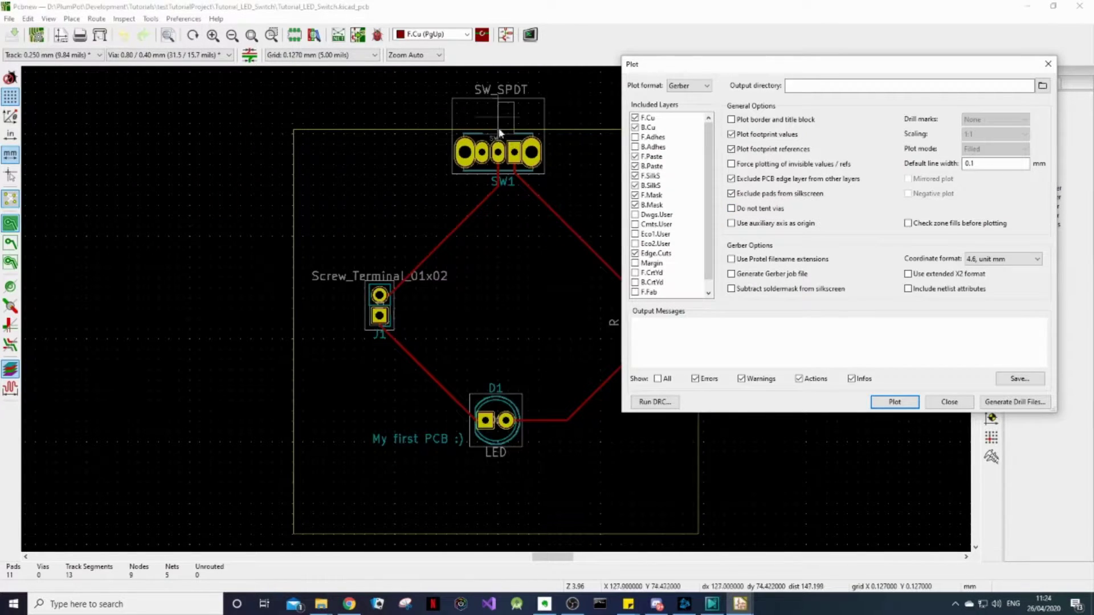
pyautogui.moveTo(750, 69); pyautogui.dragTo(496, 82)
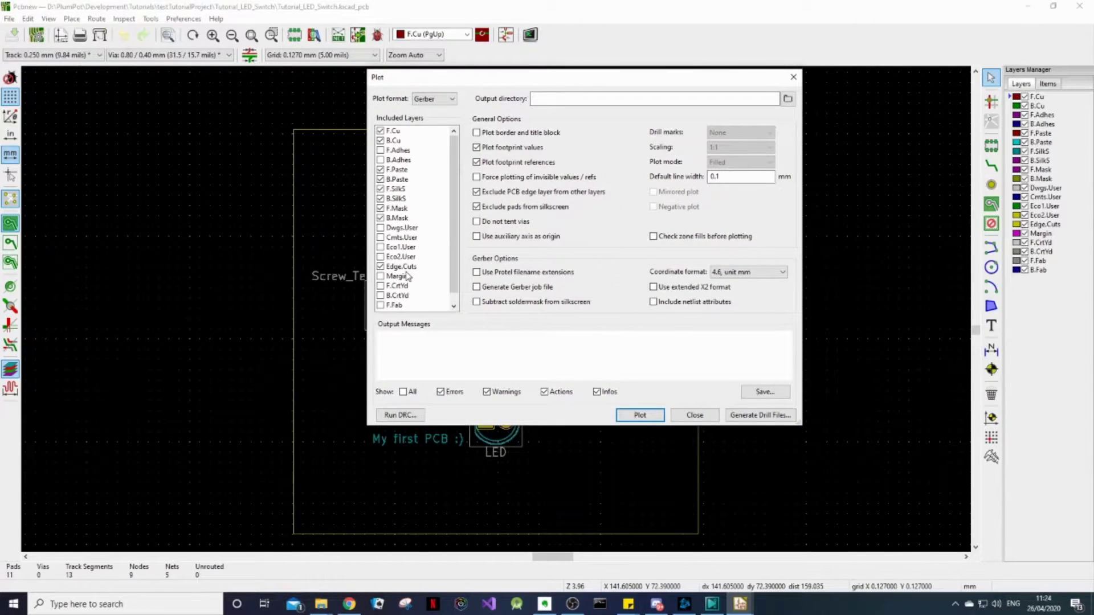
pyautogui.scroll(-1, 456, 262)
pyautogui.moveTo(481, 65); pyautogui.dragTo(817, 82)
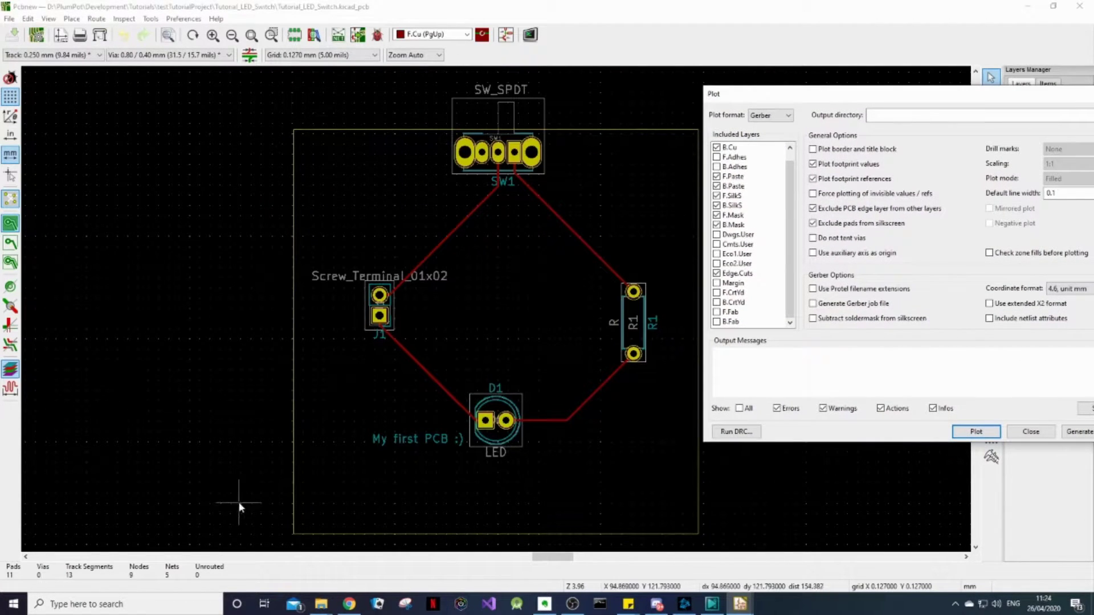
pyautogui.moveTo(898, 98); pyautogui.dragTo(795, 104)
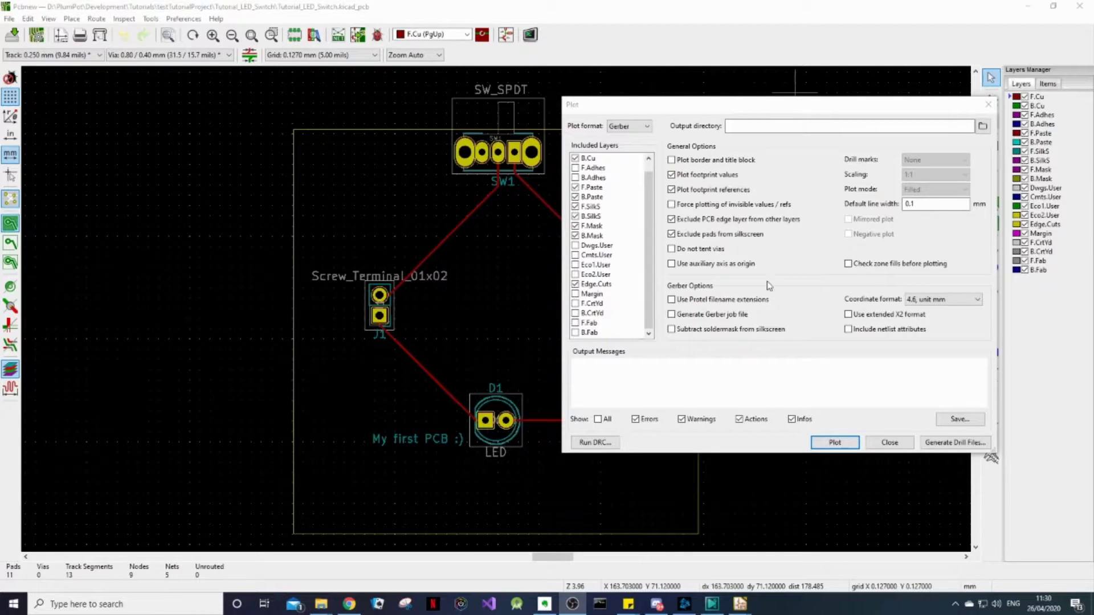
# - Set the plot output directory to the PCB Tutorial folder on the OneDrive desktop
pyautogui.click(740, 125)
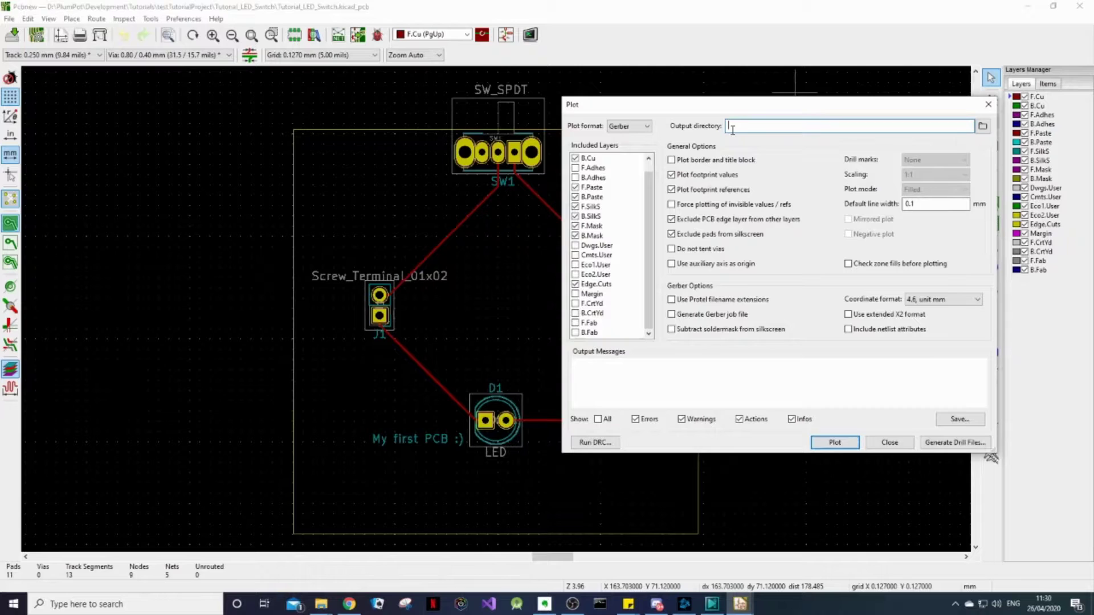
pyautogui.write('C:\\Users\\kerip\\OneDrive\\Desktop\\PCB Tutorial')
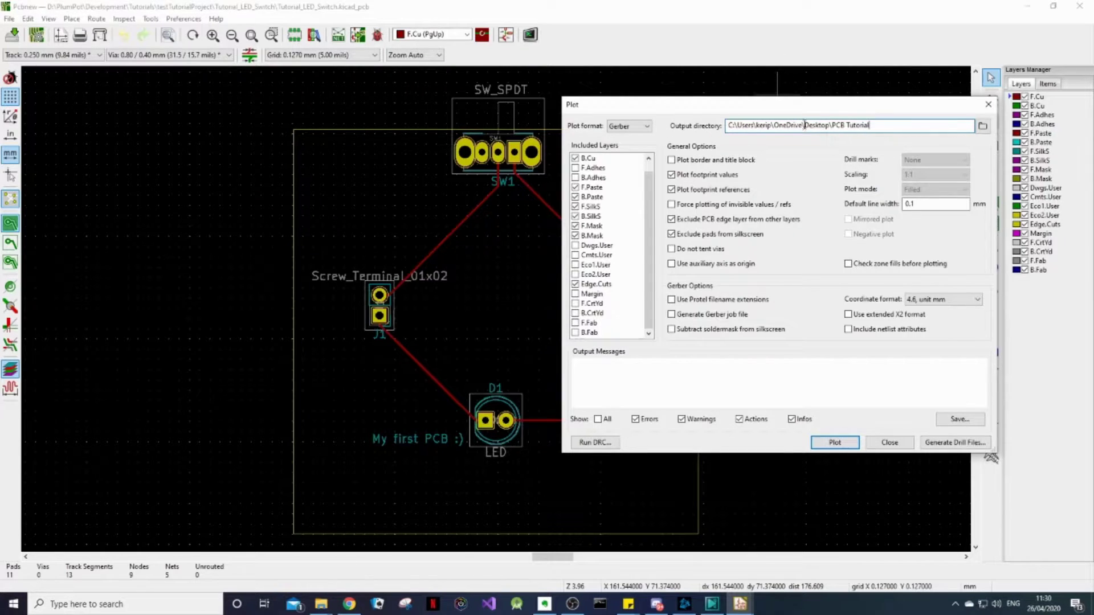
pyautogui.hotkey('alt', 'Tab')
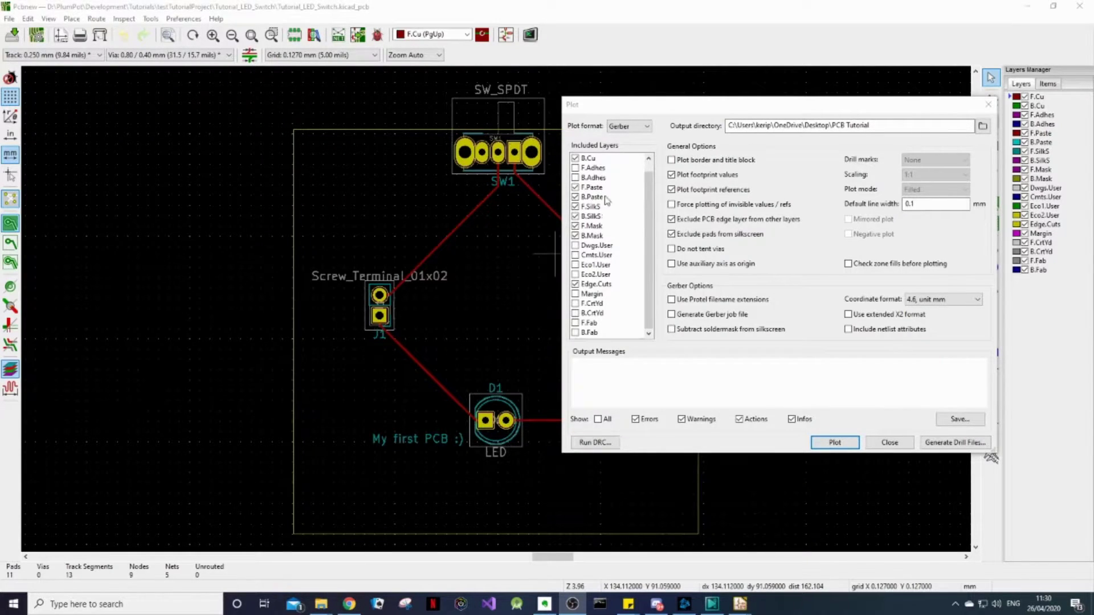
pyautogui.click(653, 260)
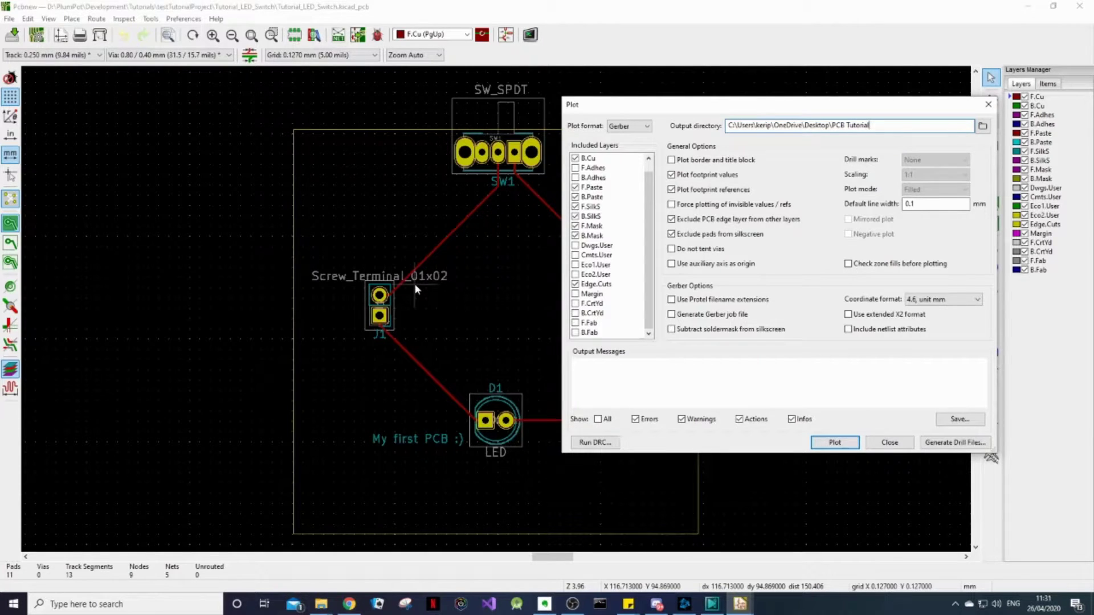
# - Generate the board's Excellon drill files in millimetres into the PCB Tutorial folder and close the drill file dialog
pyautogui.click(954, 444)
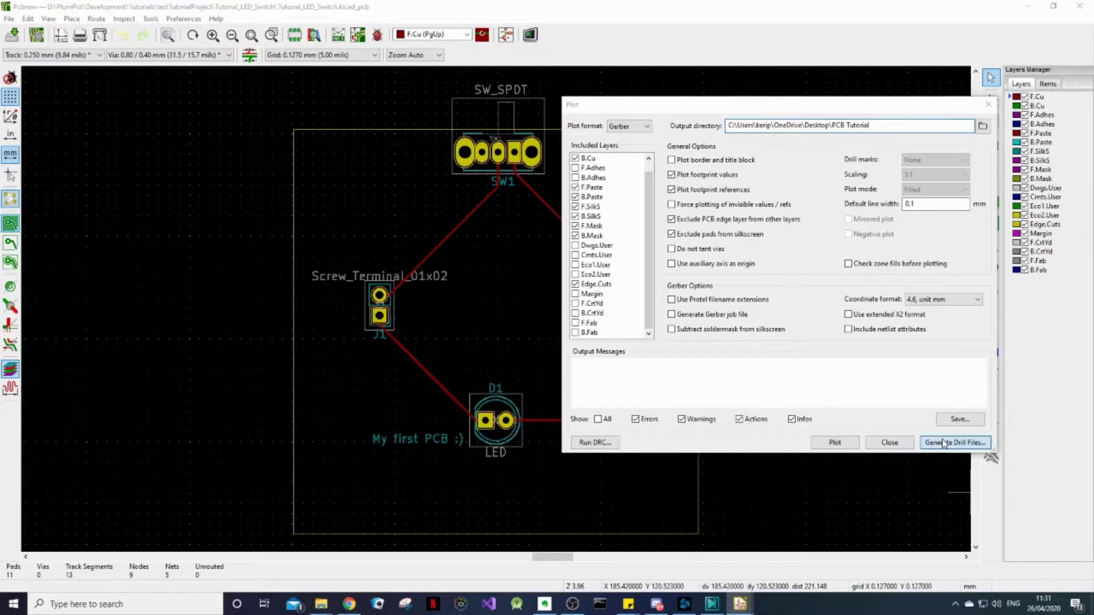
pyautogui.moveTo(784, 108); pyautogui.dragTo(815, 155)
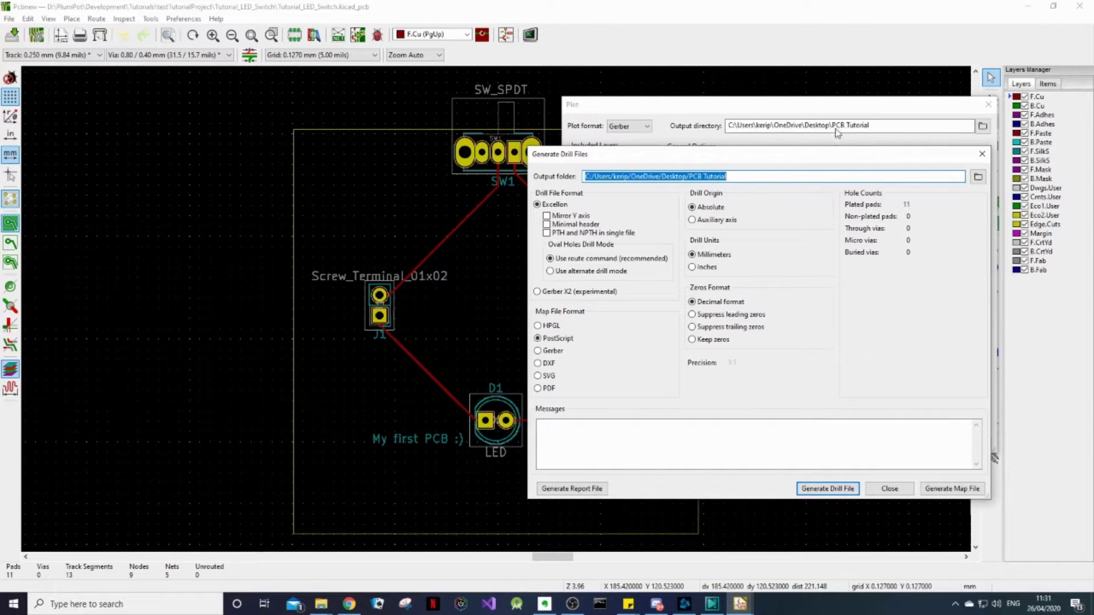
pyautogui.moveTo(791, 160); pyautogui.dragTo(737, 135)
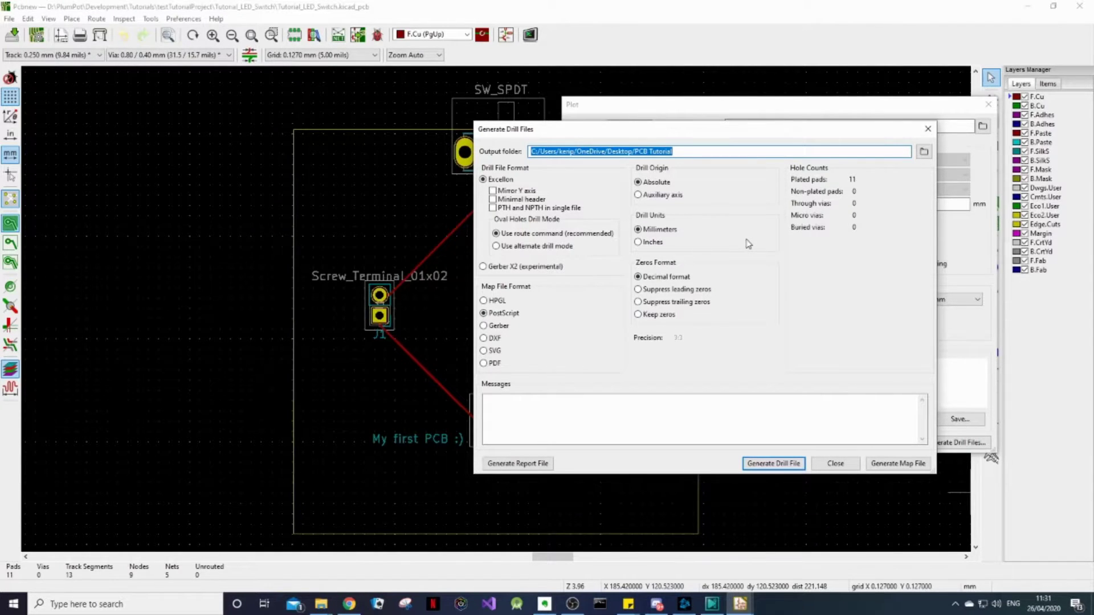
pyautogui.click(769, 464)
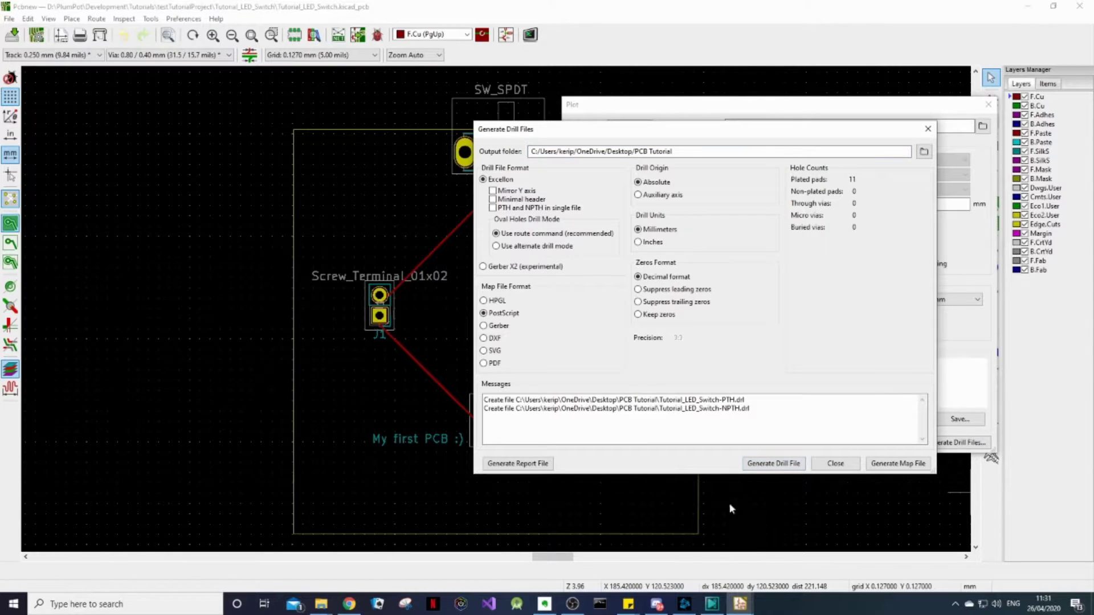
pyautogui.moveTo(704, 400); pyautogui.dragTo(797, 436)
pyautogui.click(766, 421)
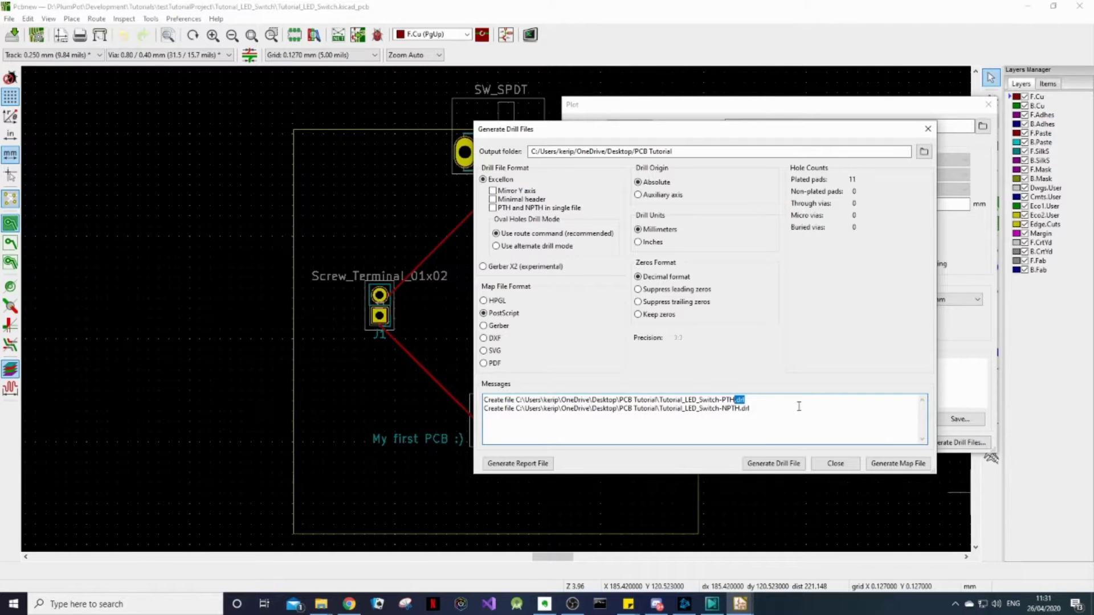
pyautogui.click(835, 462)
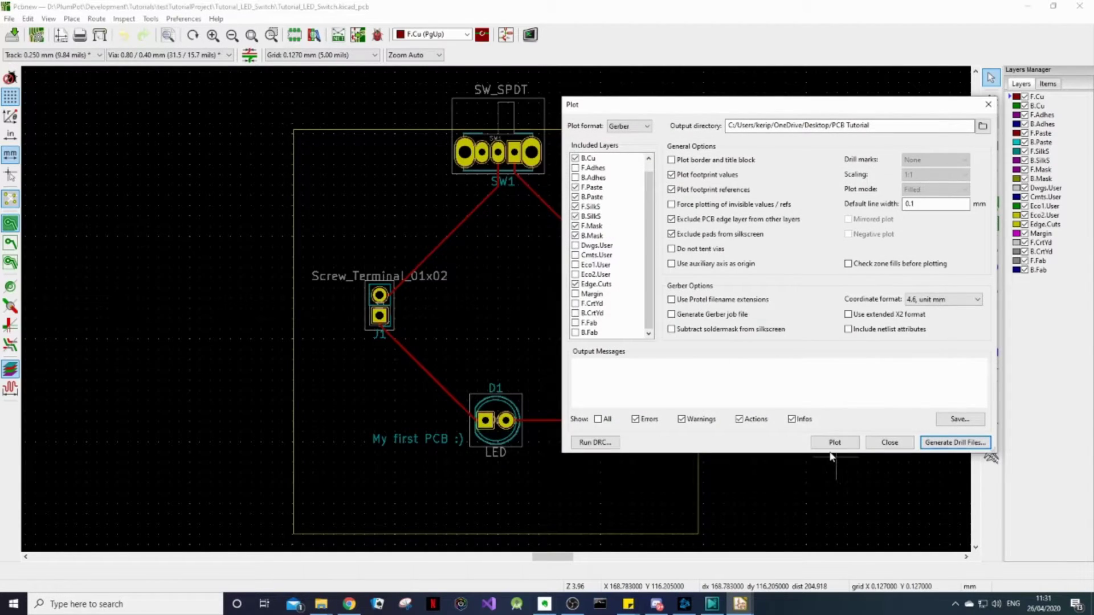
# - Plot the Gerber files for the included layers, review the output messages and close the Plot dialog
pyautogui.hotkey('alt', 'Tab')
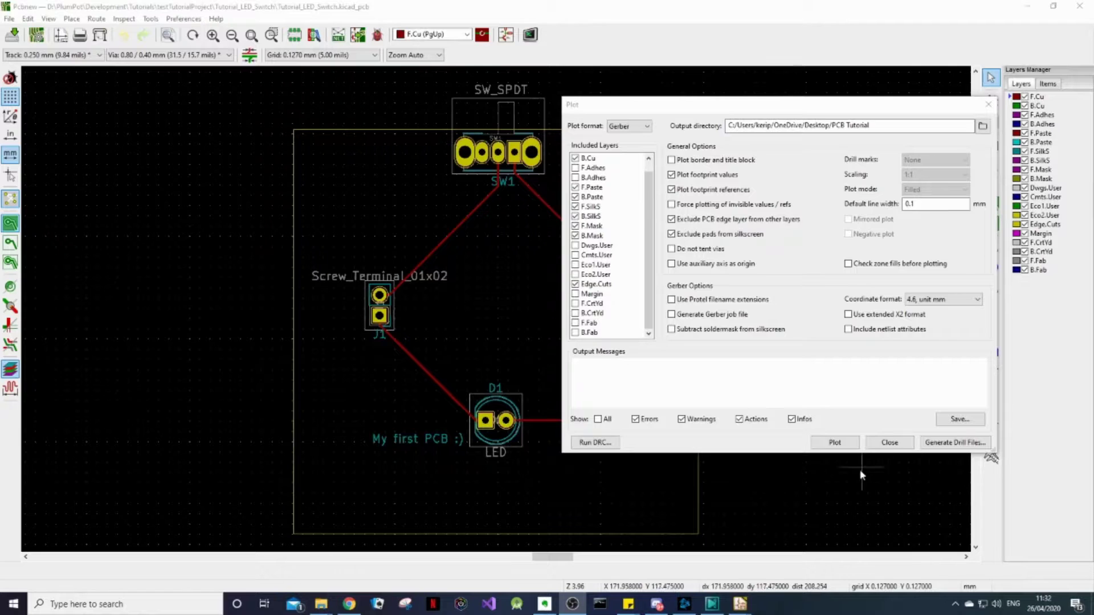
pyautogui.click(835, 442)
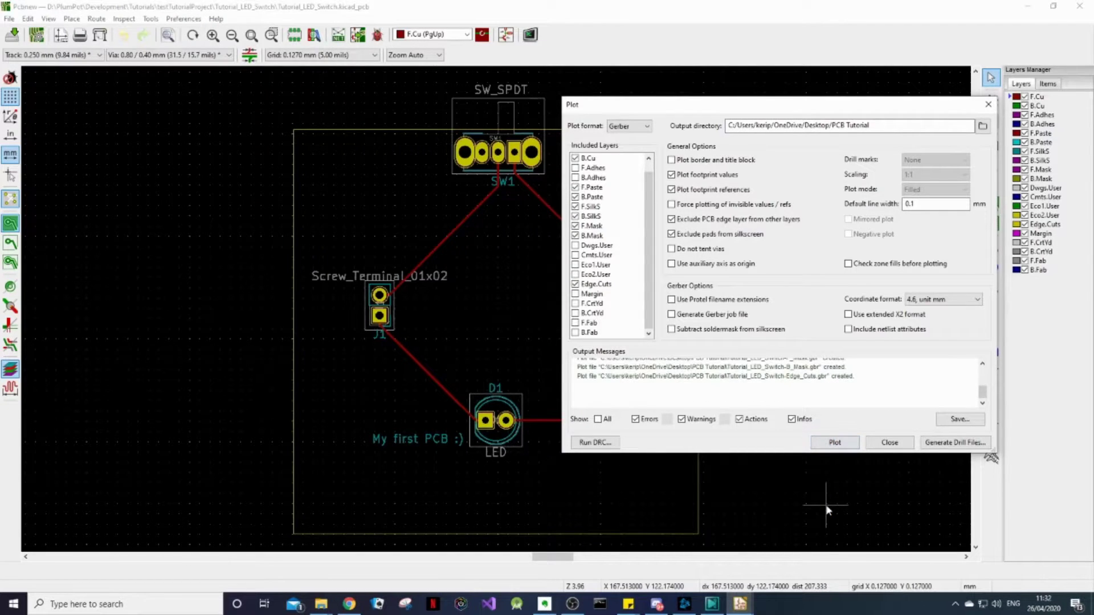
pyautogui.moveTo(983, 393); pyautogui.dragTo(982, 374)
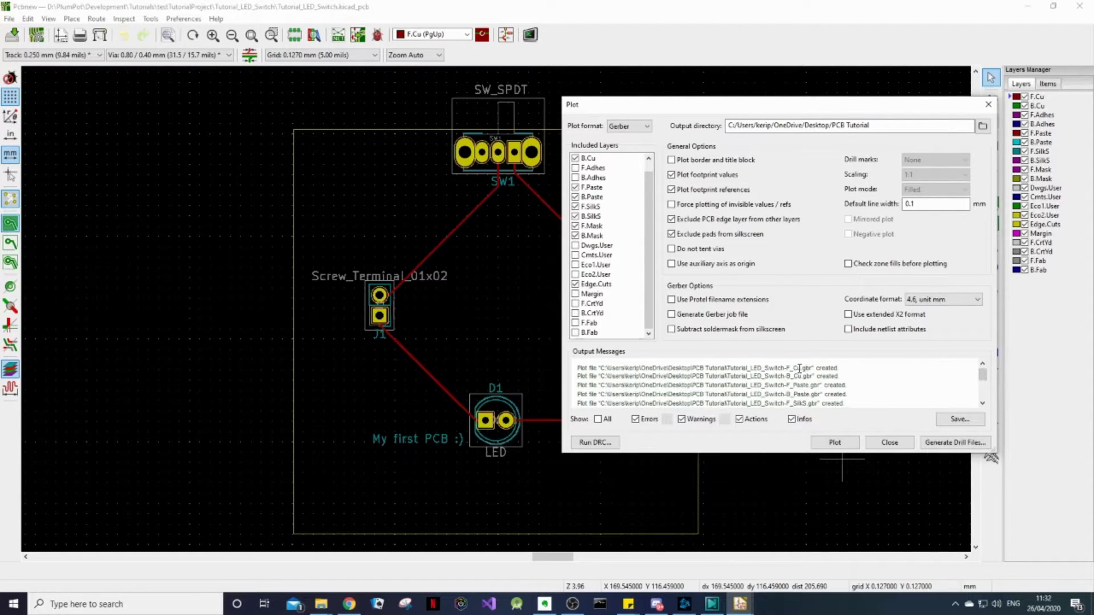
pyautogui.doubleClick(800, 369)
pyautogui.moveTo(981, 376); pyautogui.dragTo(986, 403)
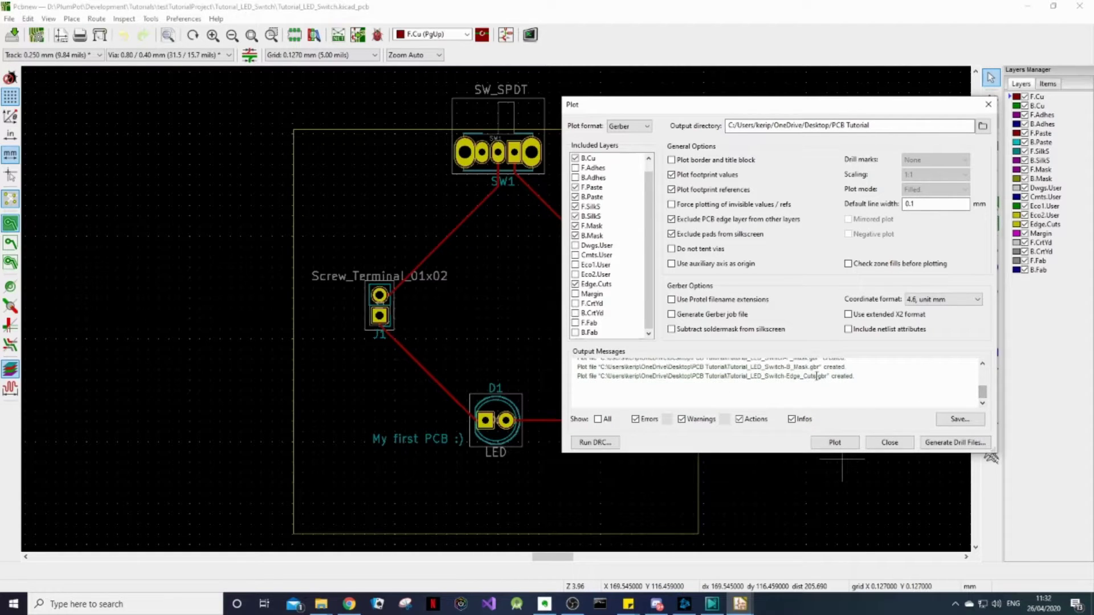
pyautogui.click(890, 443)
# - In File Explorer, compress all the Gerber and drill files in the PCB Tutorial folder into one zip archive
pyautogui.click(321, 604)
pyautogui.moveTo(697, 258); pyautogui.dragTo(625, 93)
pyautogui.moveTo(642, 302); pyautogui.dragTo(507, 280)
pyautogui.moveTo(578, 213); pyautogui.dragTo(450, 342)
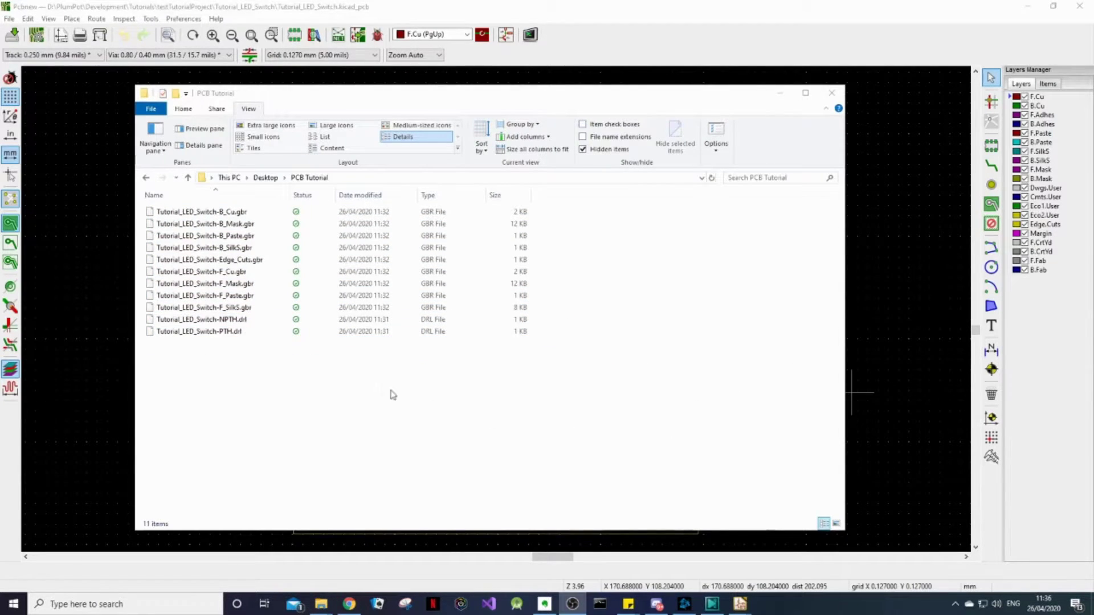
pyautogui.moveTo(329, 397); pyautogui.dragTo(219, 216)
pyautogui.rightClick(219, 216)
pyautogui.moveTo(282, 329)
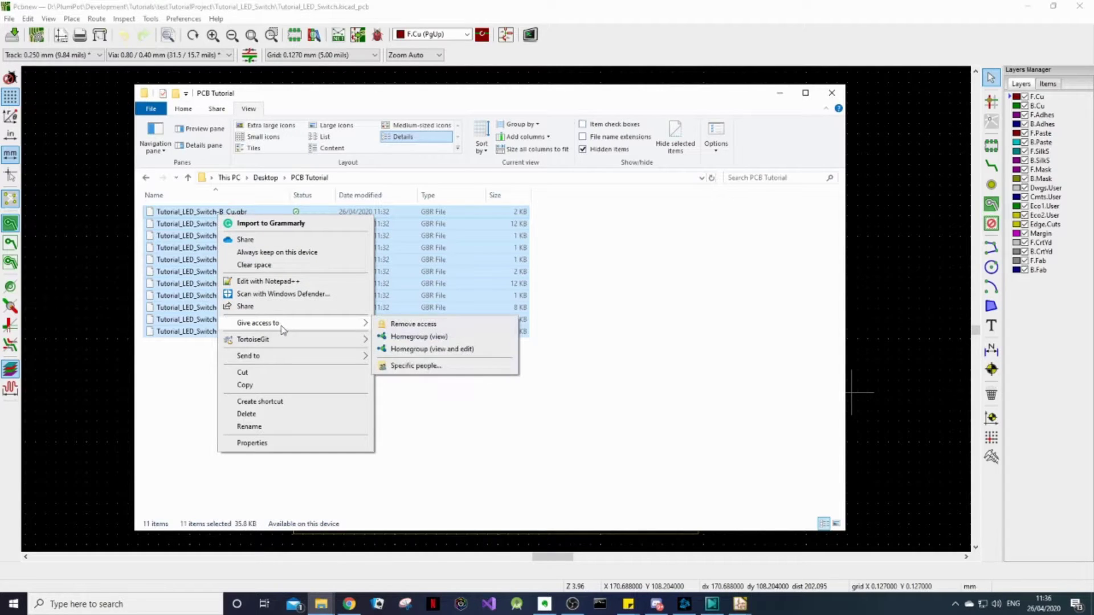
pyautogui.moveTo(342, 356)
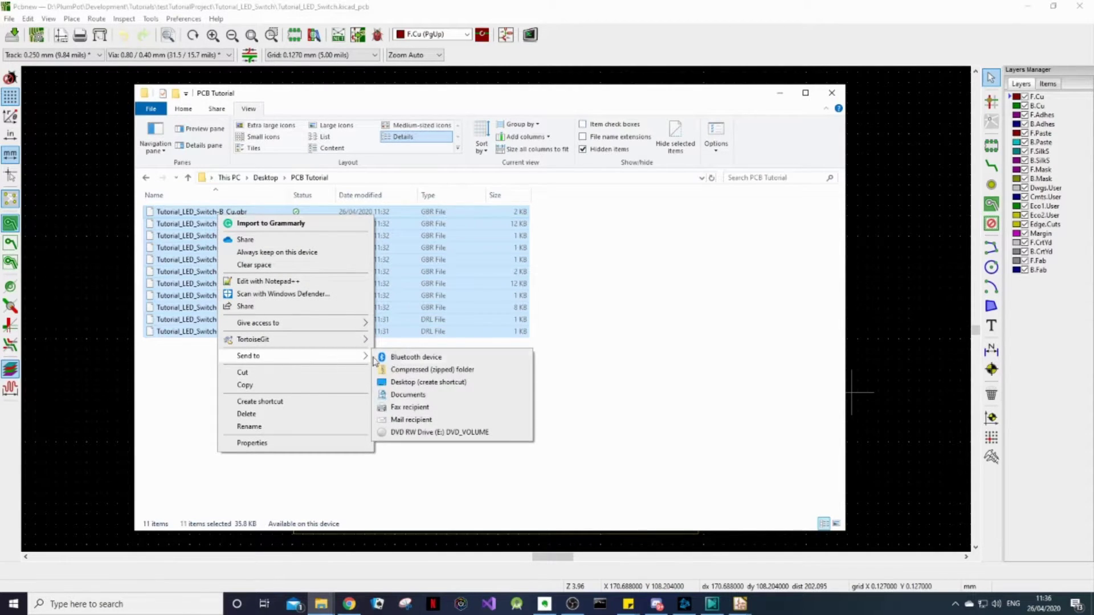
pyautogui.click(423, 372)
pyautogui.moveTo(236, 224); pyautogui.dragTo(217, 224)
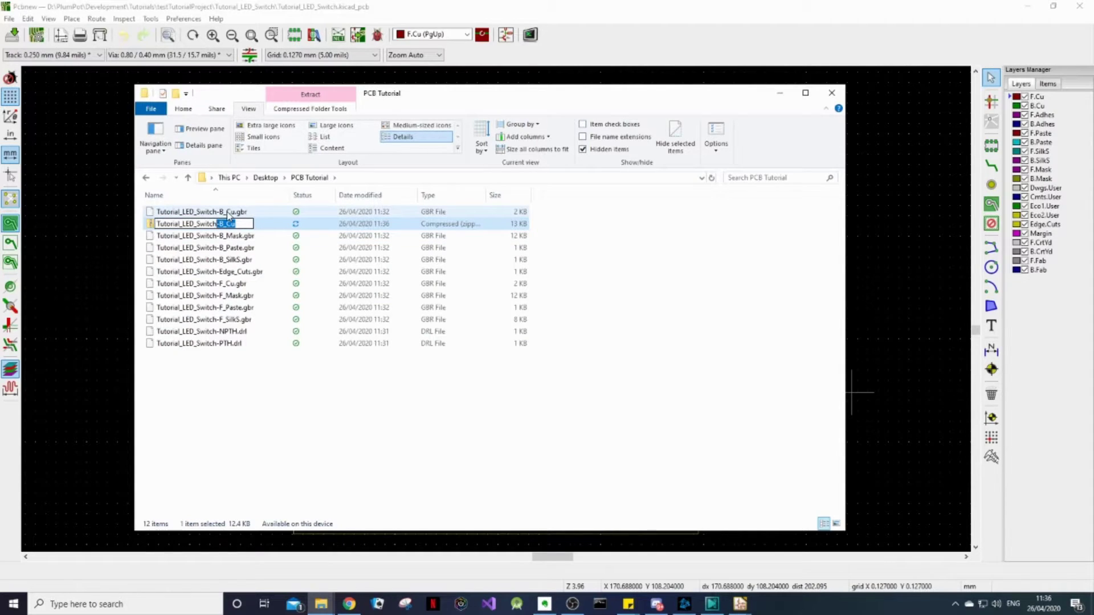
pyautogui.hotkey('ctrl', 'a')
pyautogui.press('BackSpace')
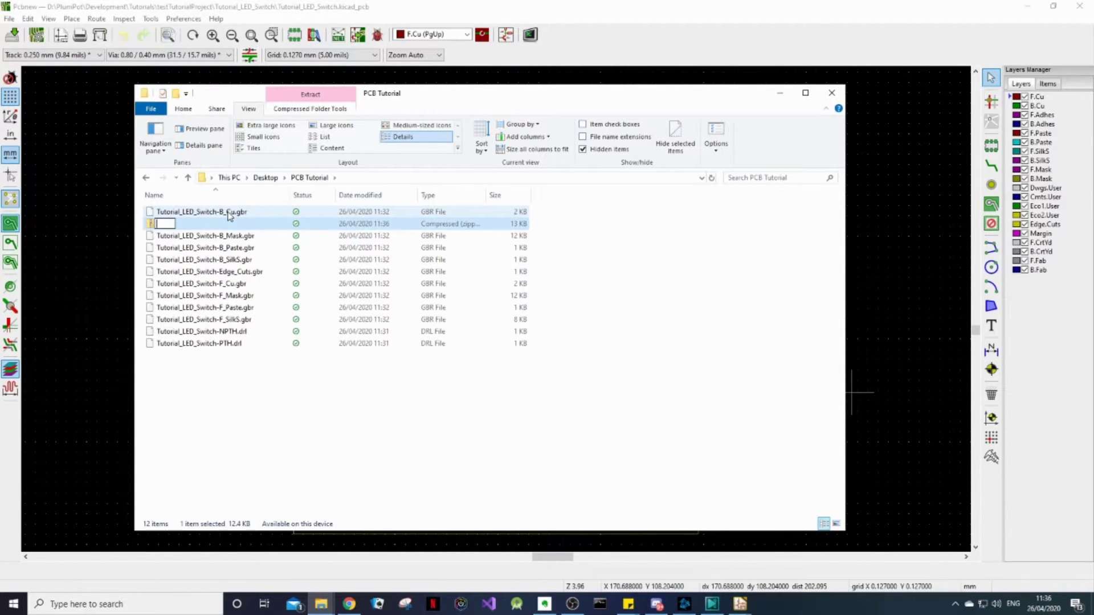
pyautogui.press('Escape')
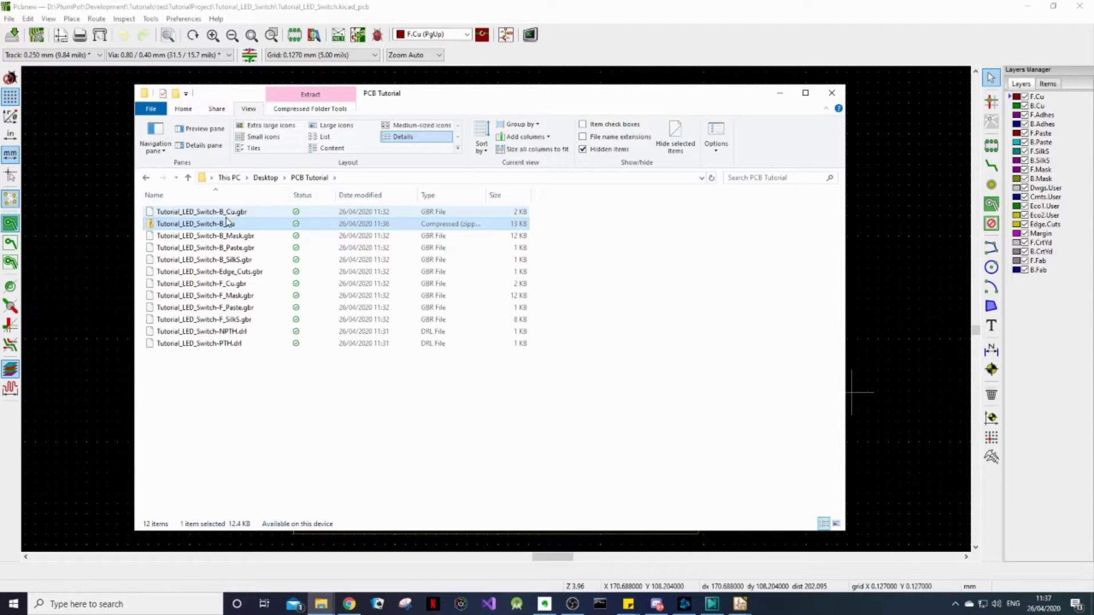
# - Rename the new zip archive as Tutorial_LED_Switch
pyautogui.click(235, 224)
pyautogui.click(236, 224)
pyautogui.press('BackSpace')
pyautogui.press('BackSpace')
pyautogui.press('BackSpace')
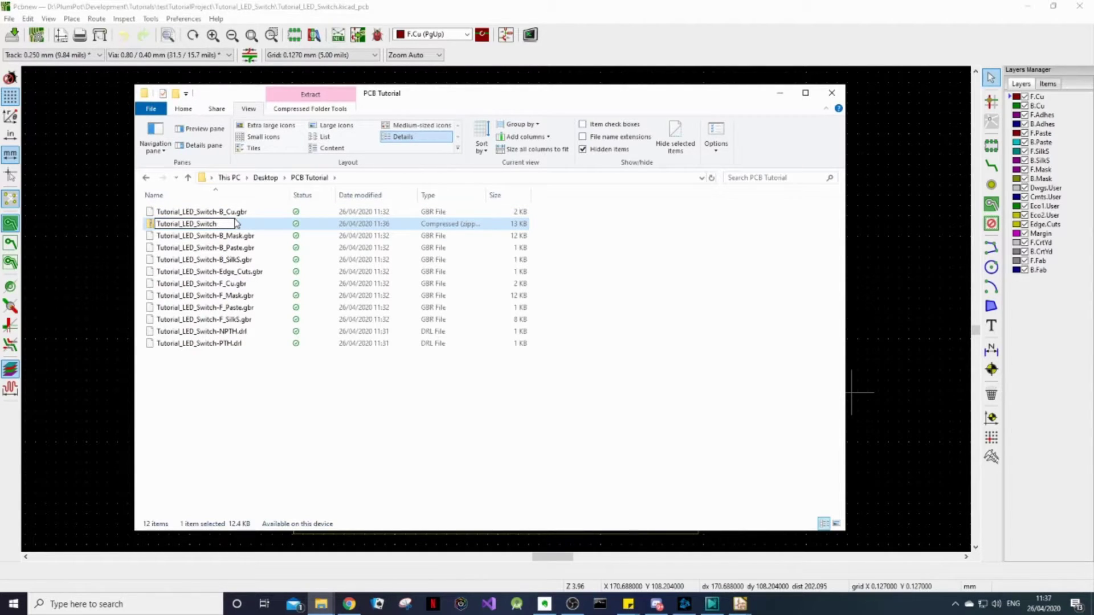
pyautogui.press('Return')
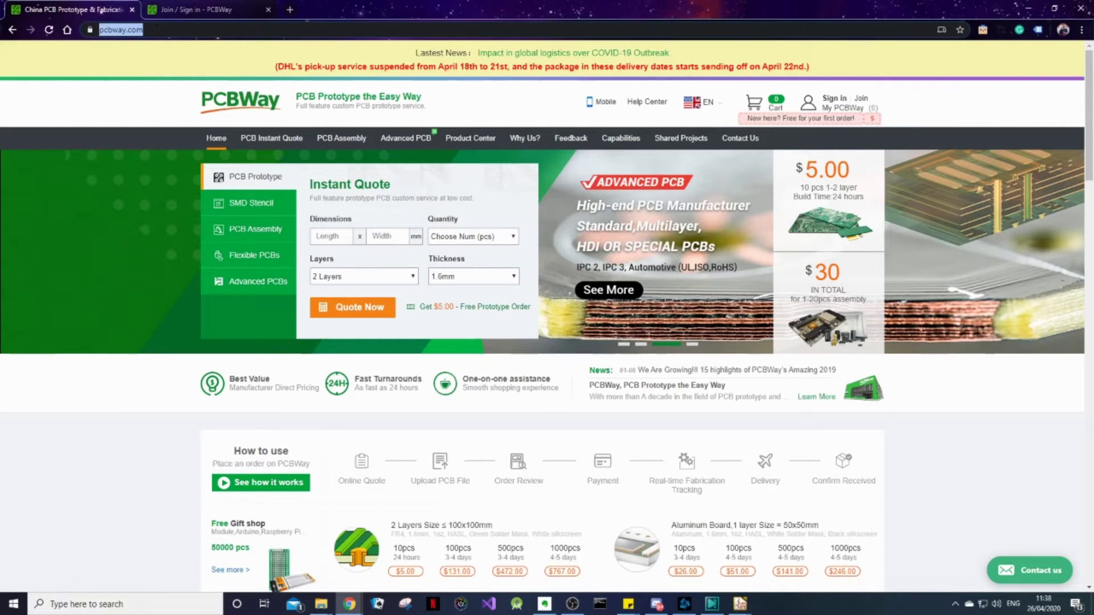
# - On the PCBWay website in the browser, view the sign-in and join options and the $5.00 free prototype order offer
pyautogui.moveTo(843, 117)
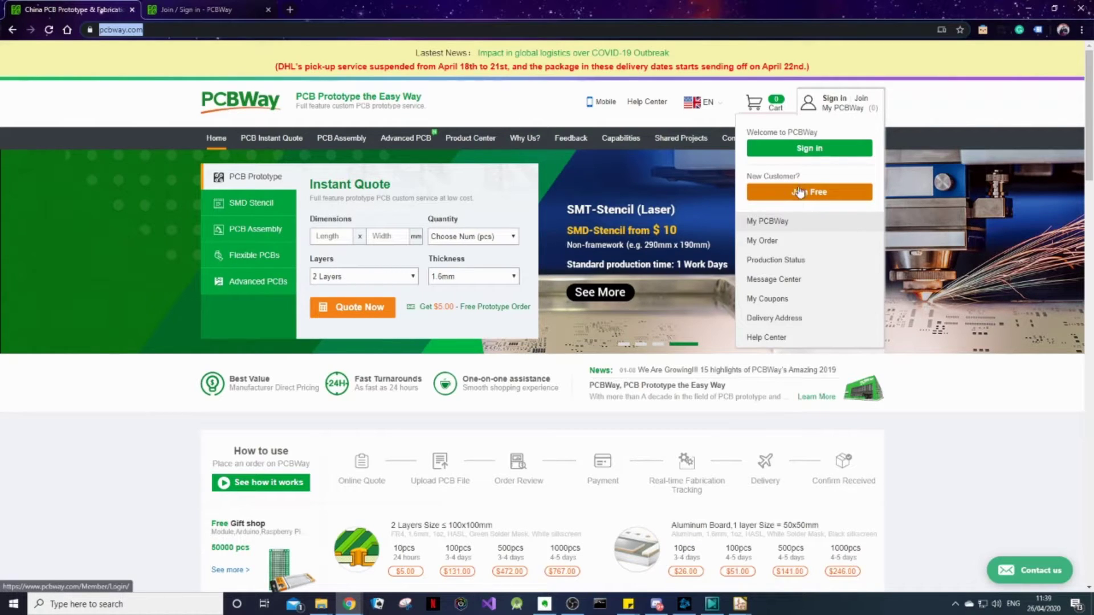
pyautogui.click(447, 307)
pyautogui.moveTo(420, 306); pyautogui.dragTo(530, 306)
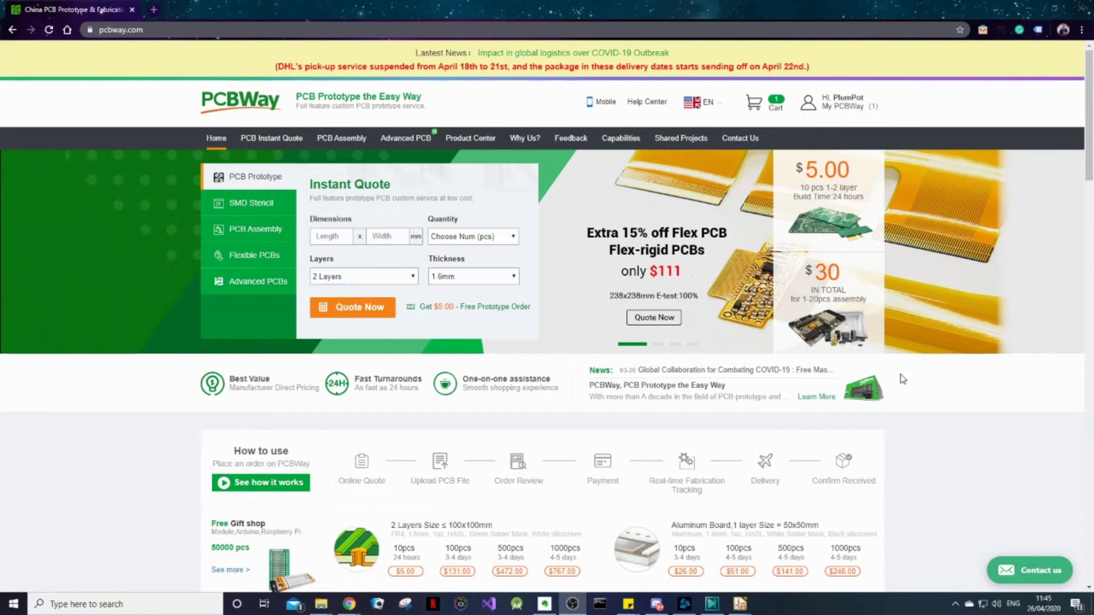
# - Start a PCB quote, switch to the Quick-order PCB (Gerber Viewer) form and look through its board specification options
pyautogui.click(357, 313)
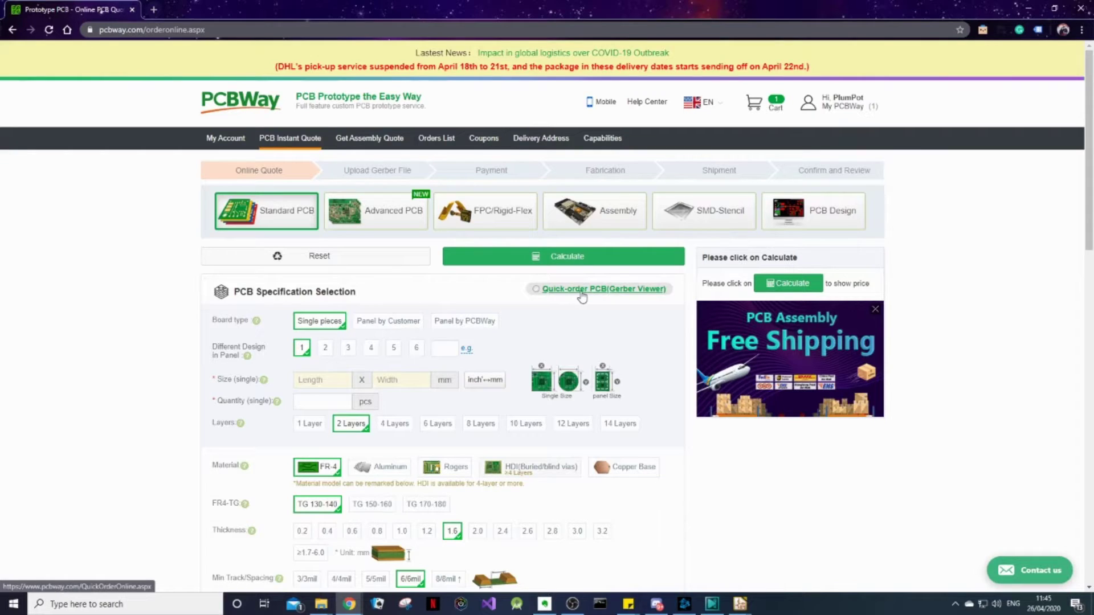
pyautogui.click(619, 296)
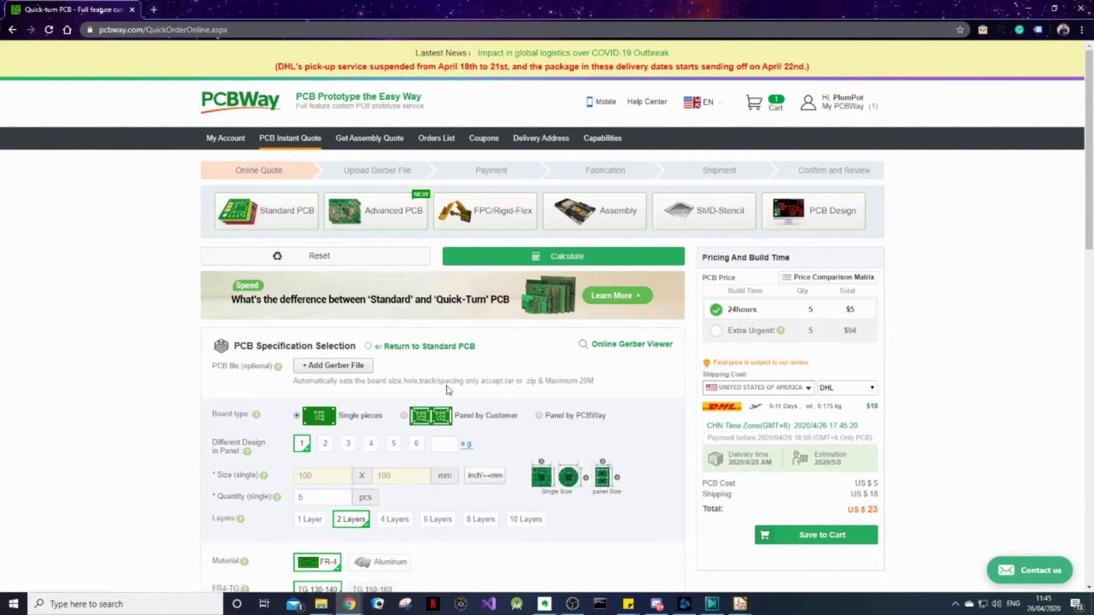
pyautogui.scroll(-14, 503, 315)
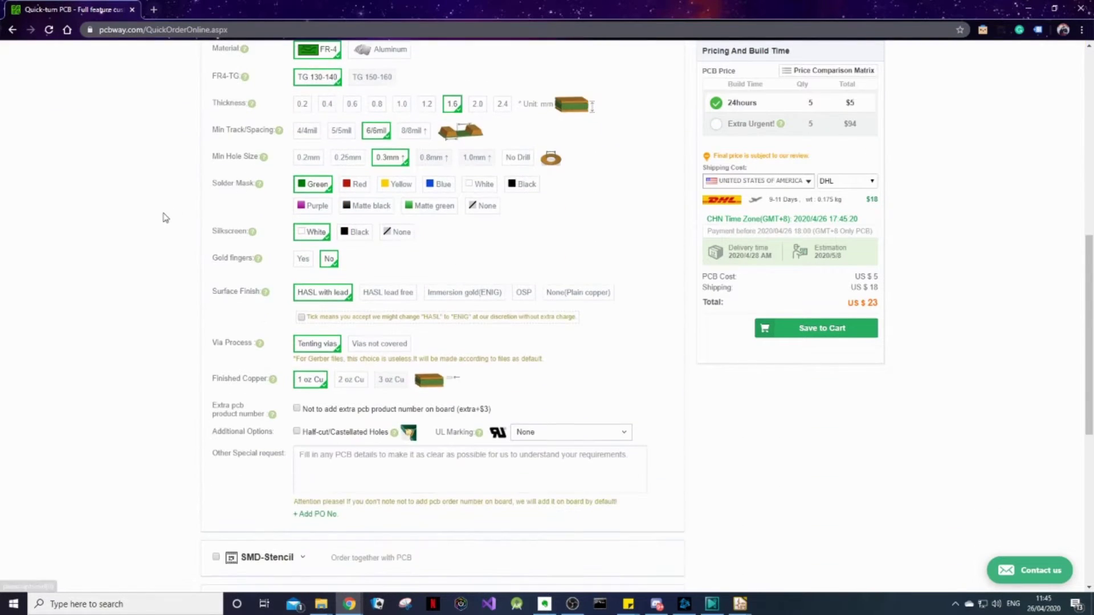
# - Review the quick-order form's settings, from board size, quantity and layers to solder mask, surface finish and additional options, alongside the price summary
pyautogui.scroll(12, 137, 250)
pyautogui.scroll(-5, 114, 257)
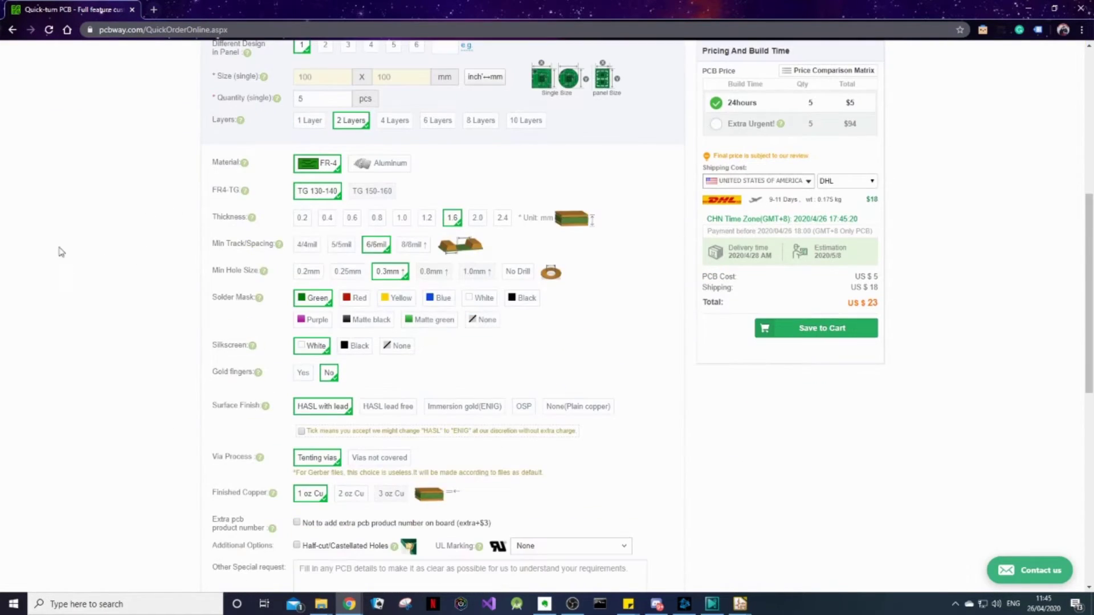
pyautogui.scroll(-4, 797, 464)
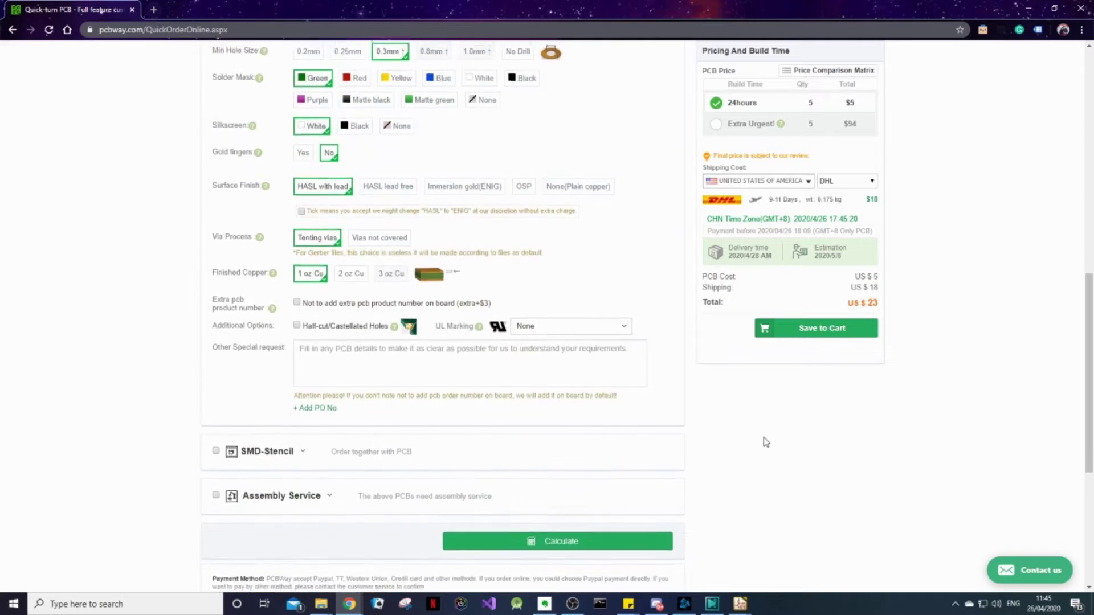
pyautogui.scroll(4, 752, 501)
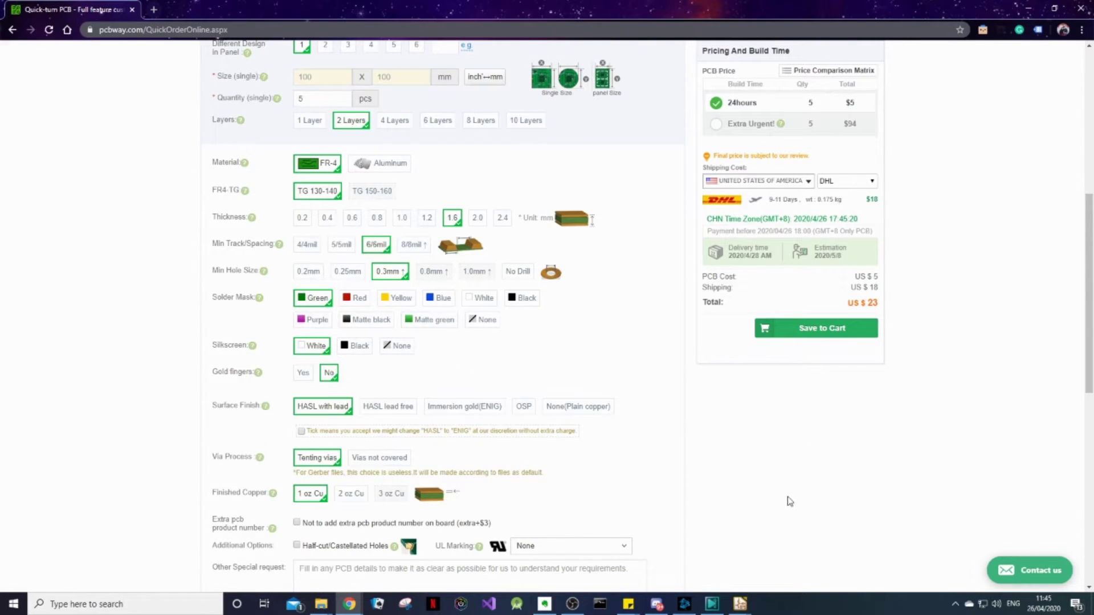
pyautogui.scroll(4, 786, 502)
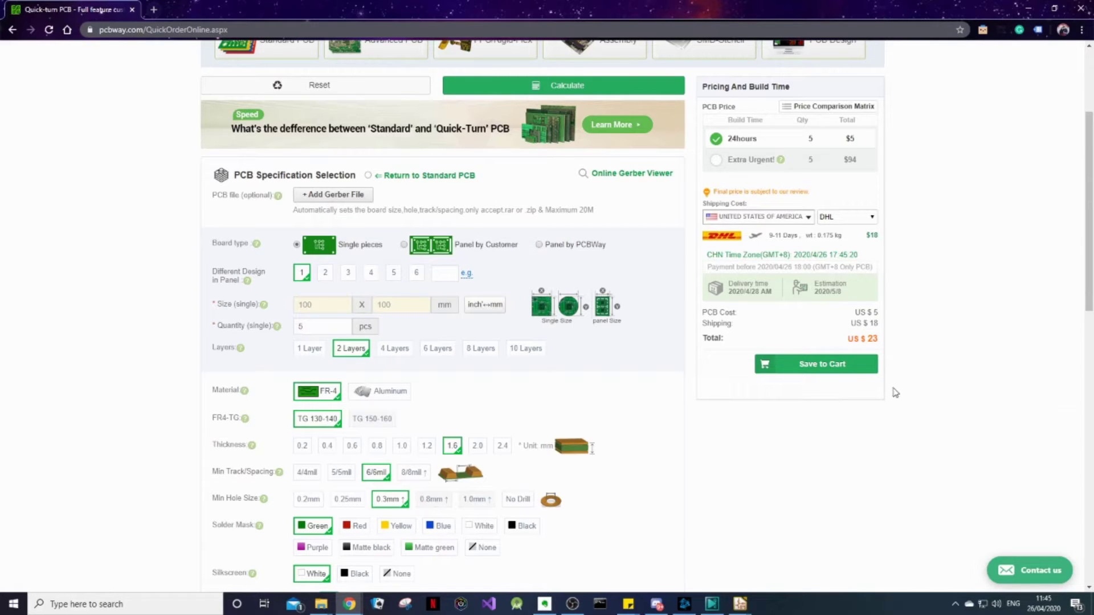
pyautogui.scroll(-5, 695, 446)
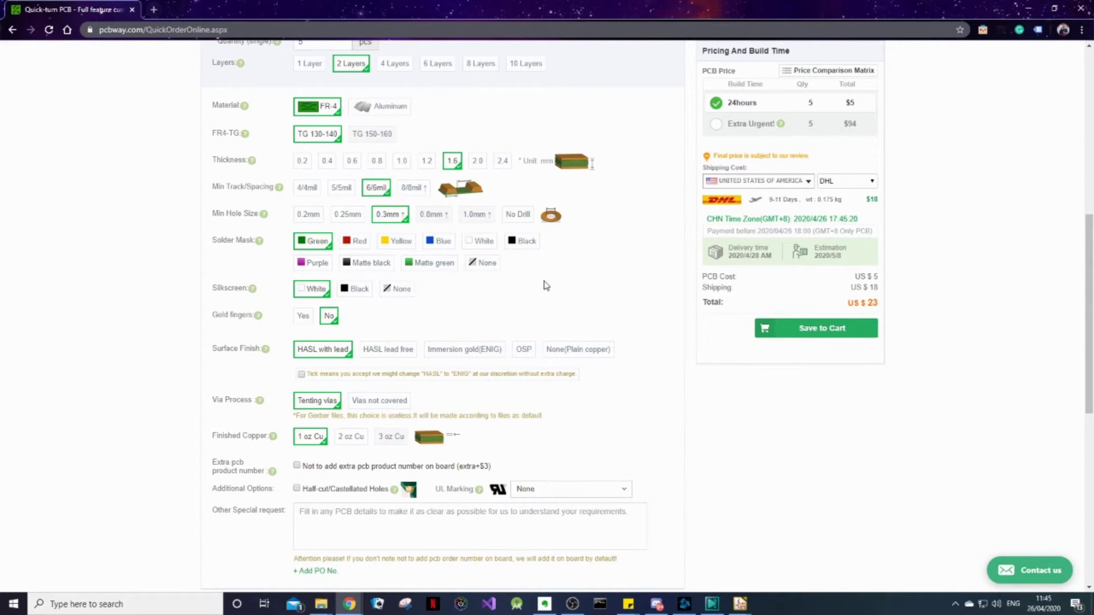
pyautogui.click(623, 489)
# - Upload the Tutorial_LED_Switch zip from the Desktop's PCB Tutorial folder as the Gerber file and check the board previews and detected parameters
pyautogui.scroll(4, 655, 522)
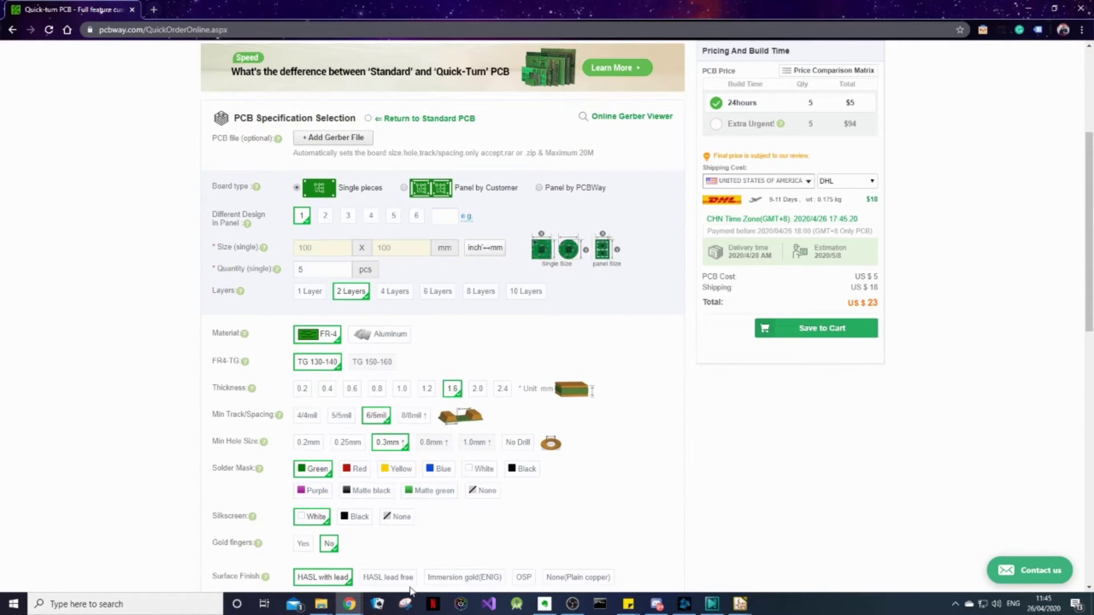
pyautogui.scroll(4, 627, 453)
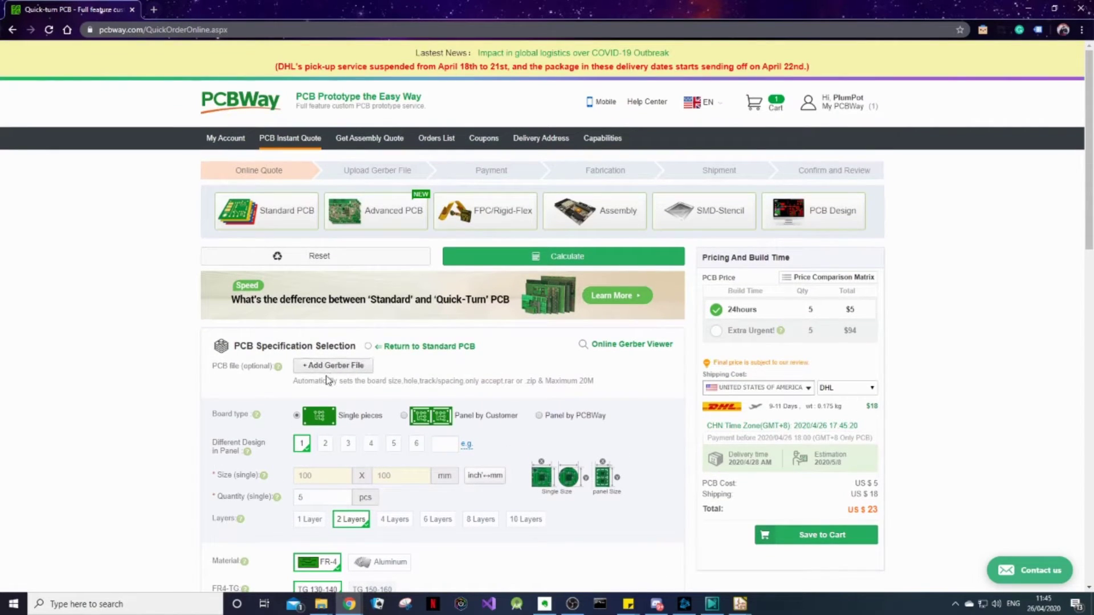
pyautogui.click(329, 371)
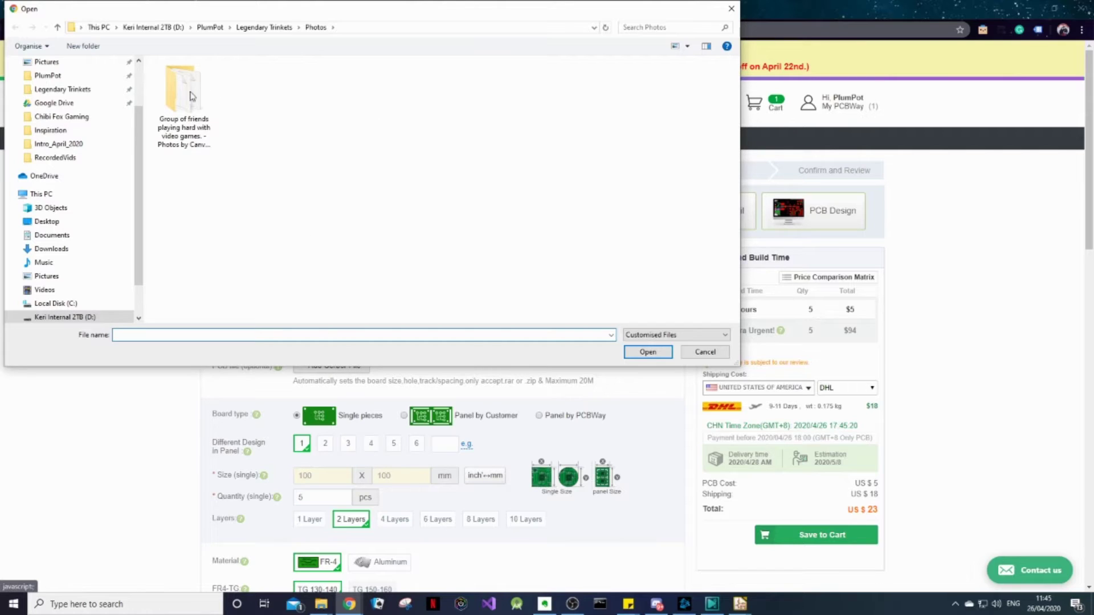
pyautogui.scroll(3, 73, 97)
pyautogui.click(51, 84)
pyautogui.doubleClick(208, 85)
pyautogui.click(208, 84)
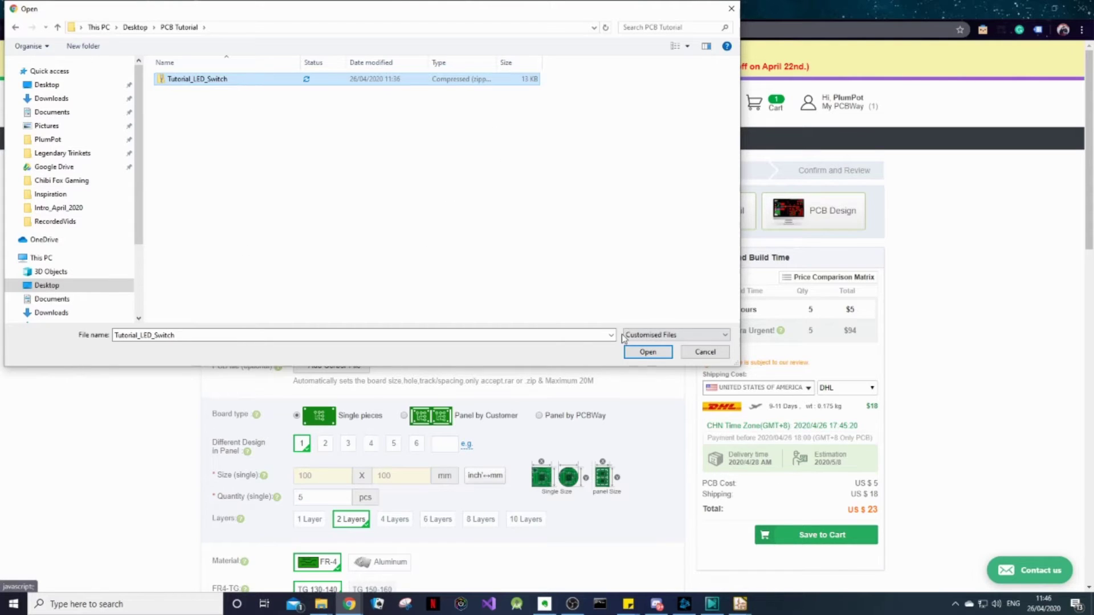
pyautogui.click(648, 351)
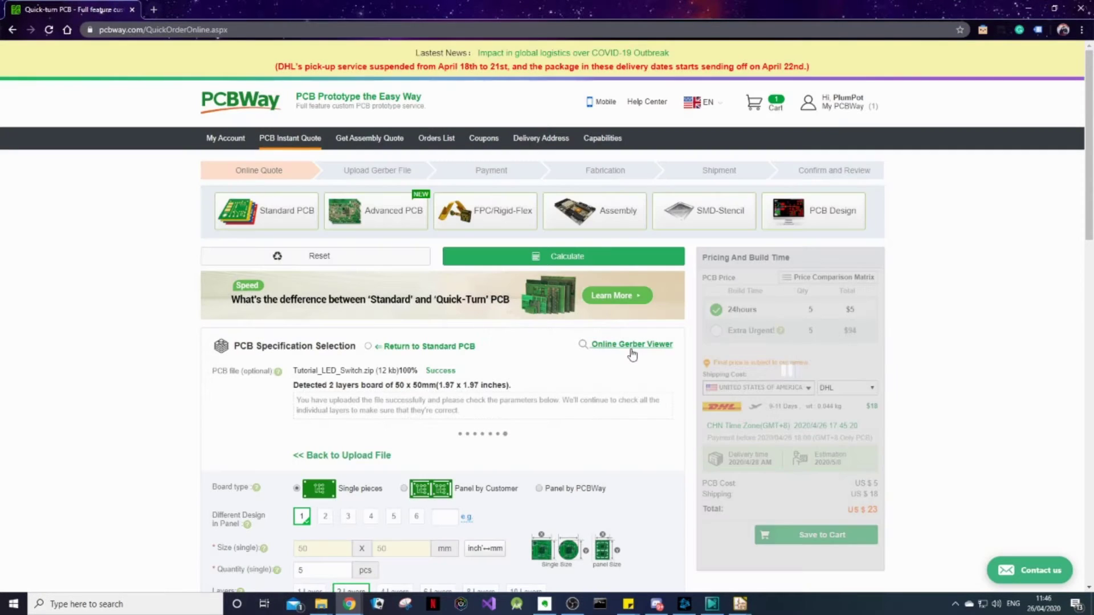
pyautogui.scroll(-1, 496, 334)
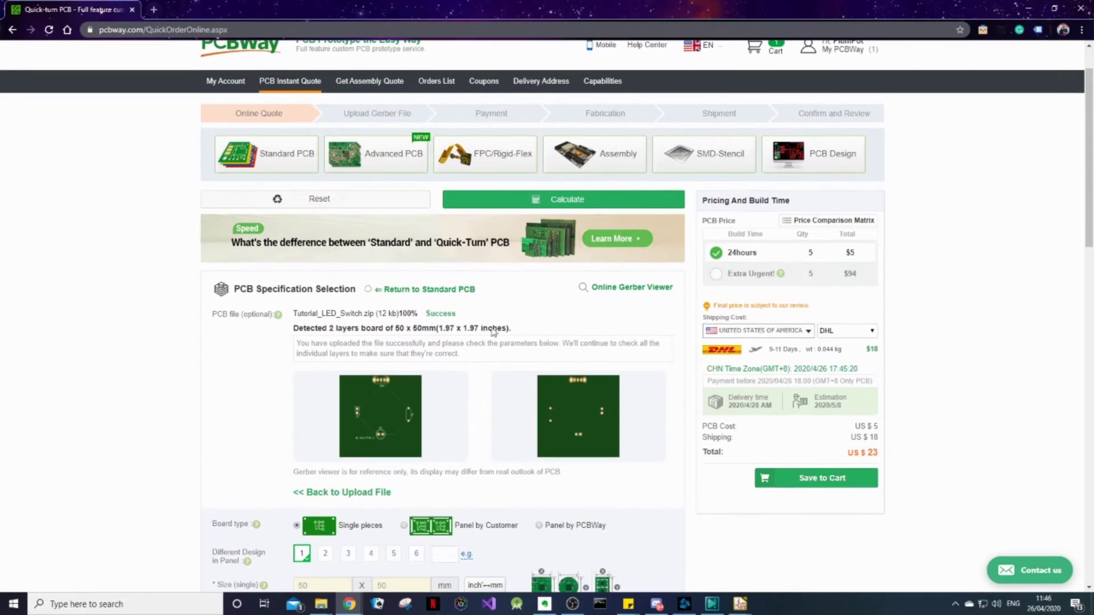
pyautogui.scroll(-1, 534, 324)
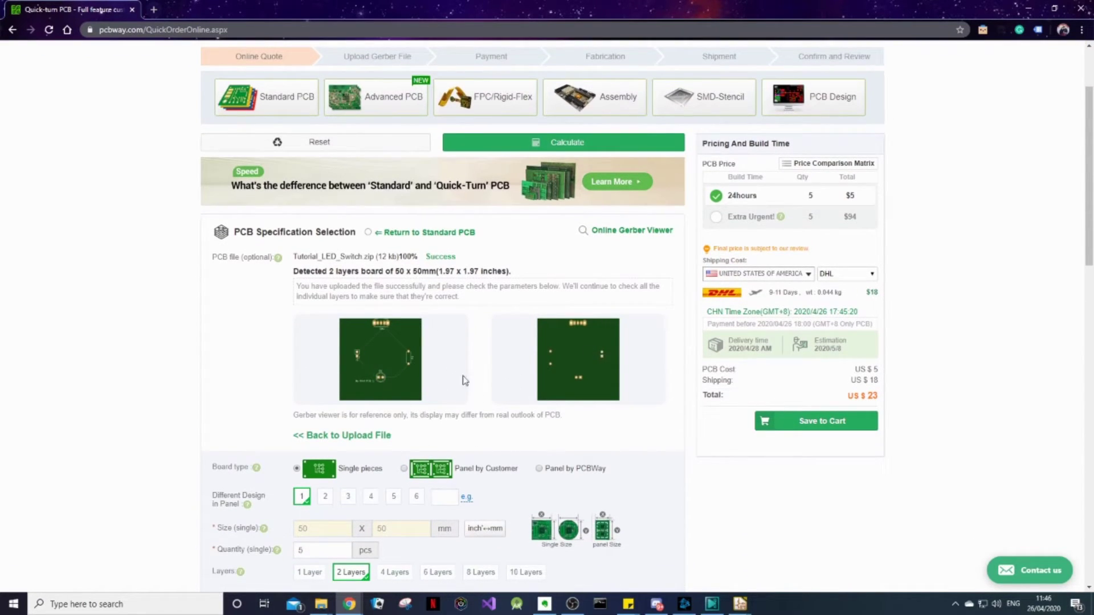
pyautogui.scroll(-2, 501, 426)
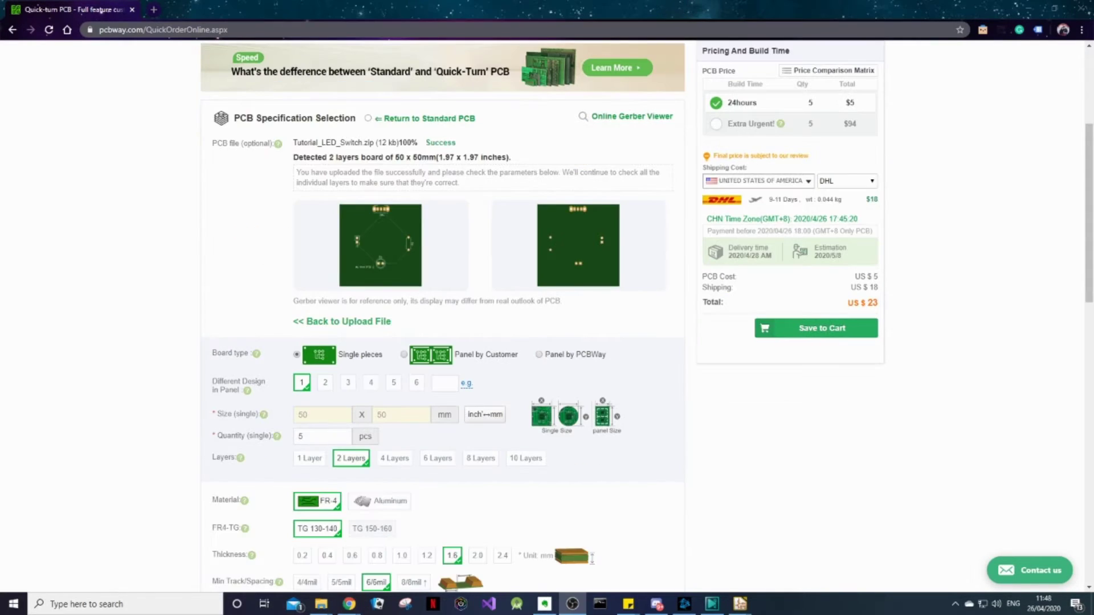